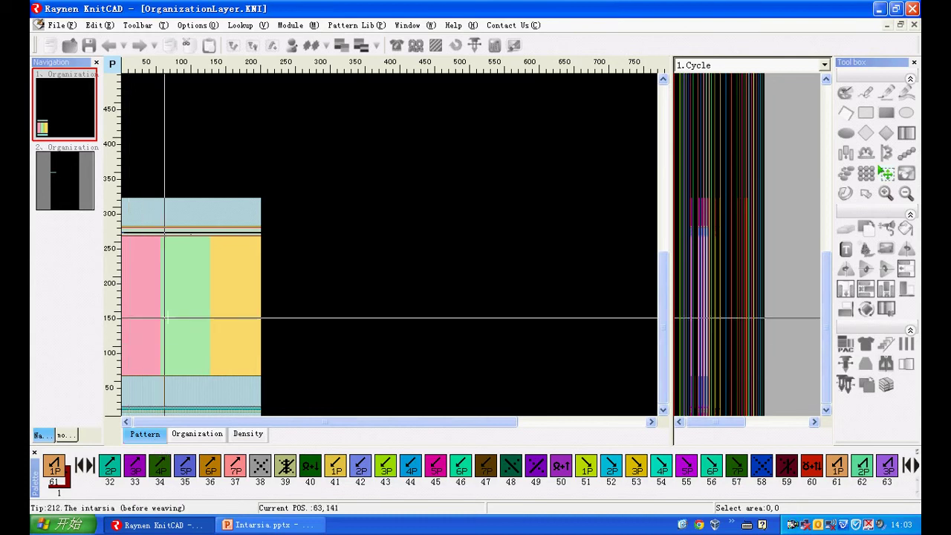
Step: Review the "Application of the organization Layer" slide in PowerPoint against the intarsia pattern, then return to Raynen KnitCAD
{"action": "left_click", "coordinate": [268, 525]}
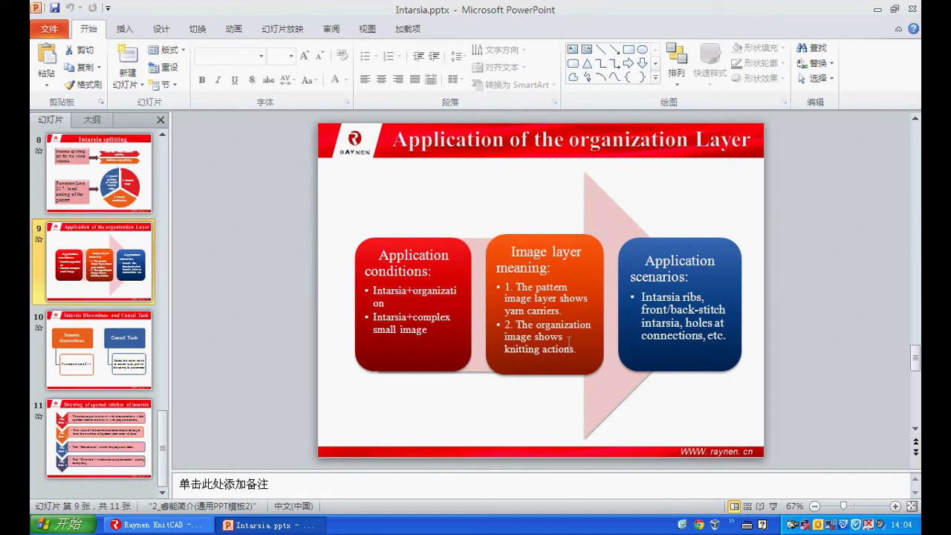
{"action": "left_click", "coordinate": [156, 524]}
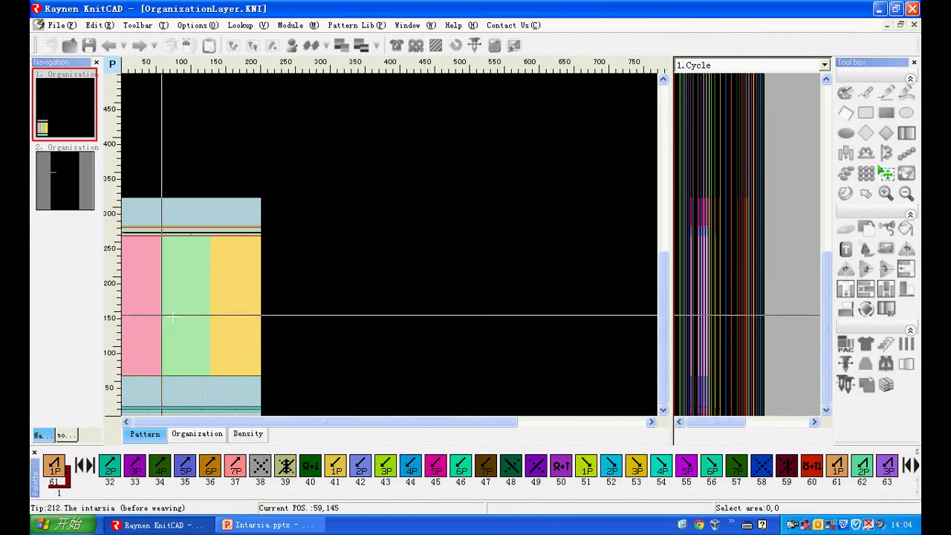
{"action": "key", "text": "alt+Tab"}
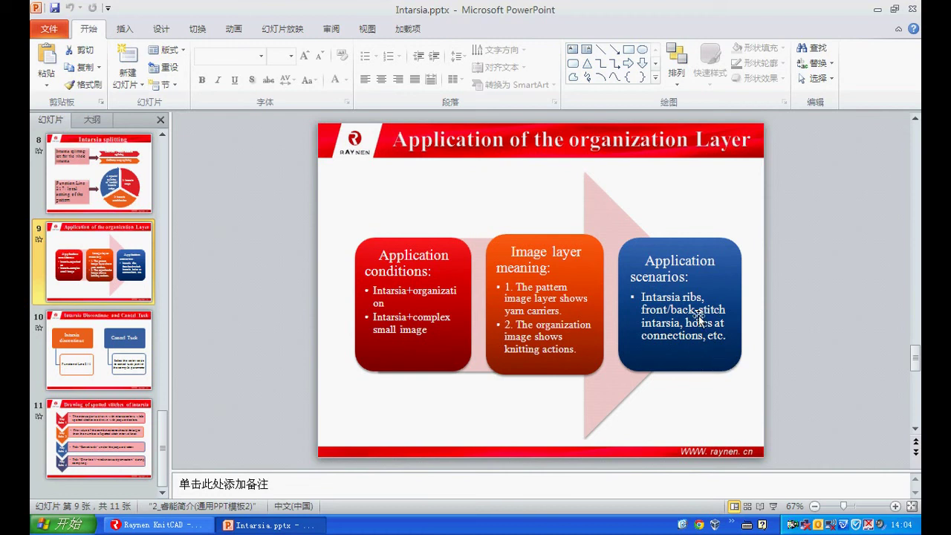
{"action": "left_click", "coordinate": [152, 524]}
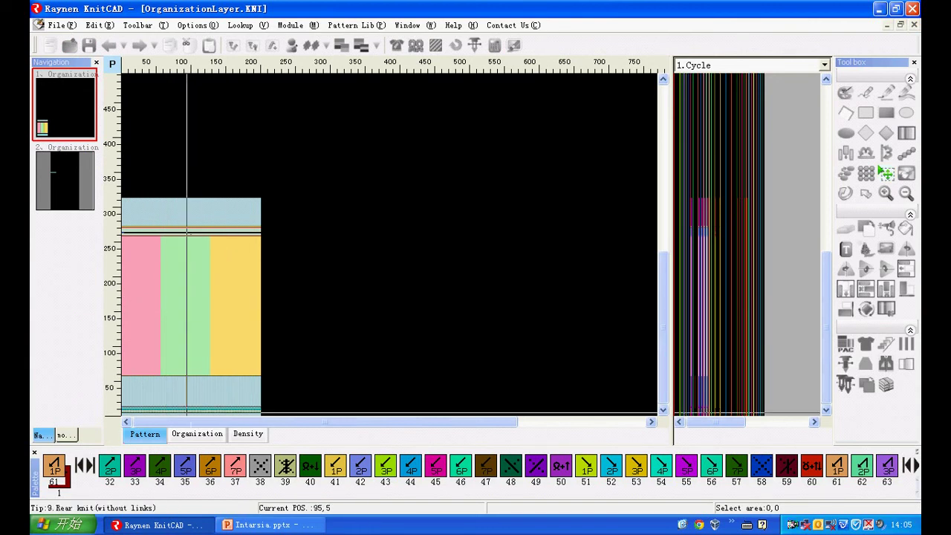
Step: On the organization layer, select the 2 by 20 block of transfer stitches at needles 57–58, rows 232 to 251
{"action": "left_click", "coordinate": [193, 435]}
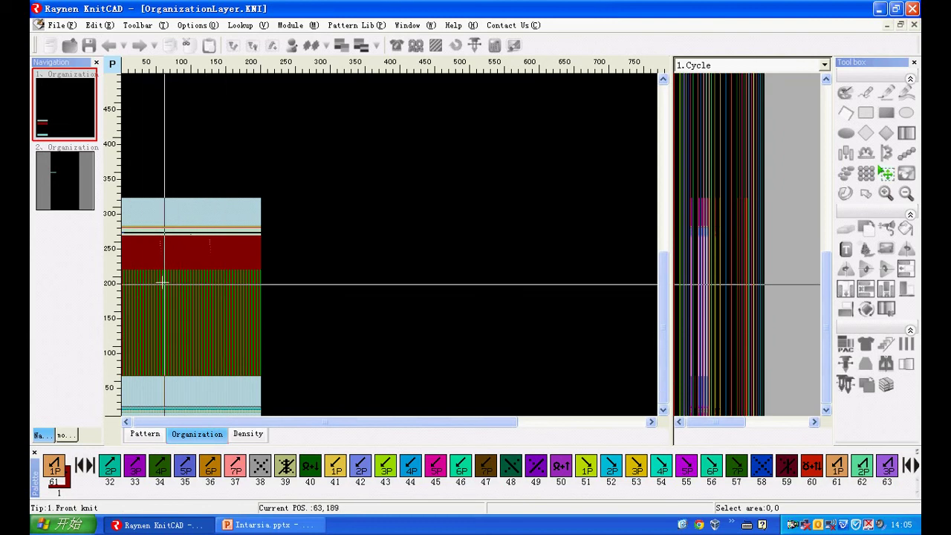
{"action": "scroll", "coordinate": [132, 261], "scroll_direction": "up", "scroll_amount": 1}
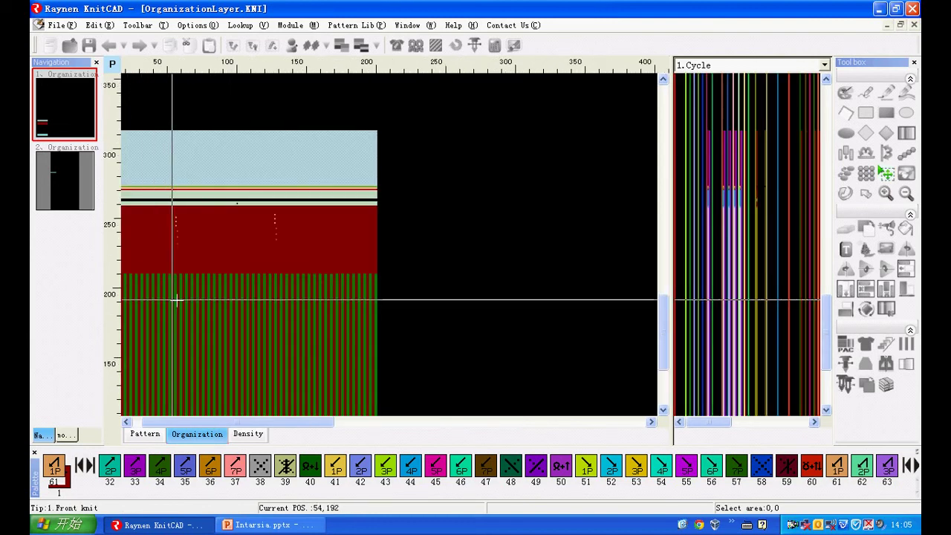
{"action": "scroll", "coordinate": [216, 266], "scroll_direction": "up", "scroll_amount": 3}
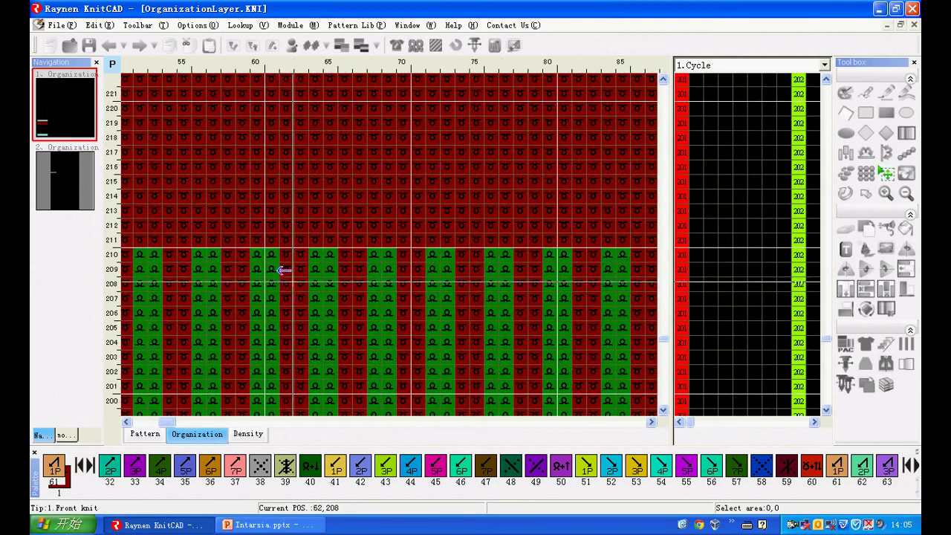
{"action": "scroll", "coordinate": [283, 270], "scroll_direction": "up", "scroll_amount": 1}
{"action": "scroll", "coordinate": [282, 364], "scroll_direction": "down", "scroll_amount": 3}
{"action": "scroll", "coordinate": [257, 197], "scroll_direction": "up", "scroll_amount": 2}
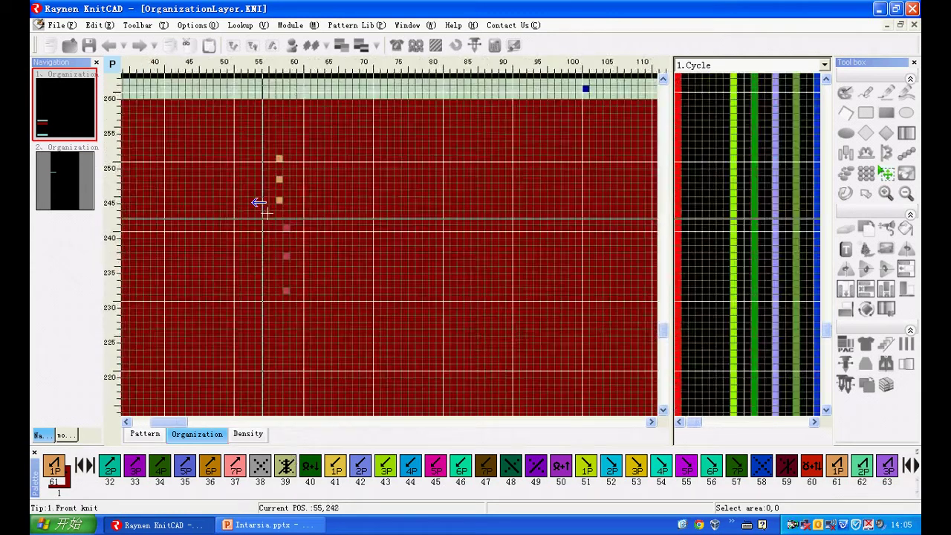
{"action": "scroll", "coordinate": [272, 159], "scroll_direction": "up", "scroll_amount": 1}
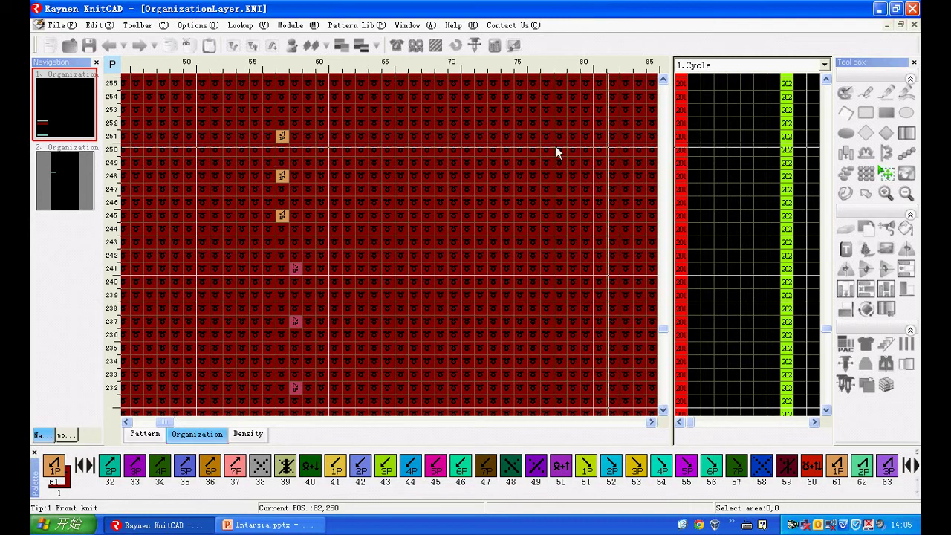
{"action": "left_click_drag", "start_coordinate": [284, 137], "coordinate": [295, 387]}
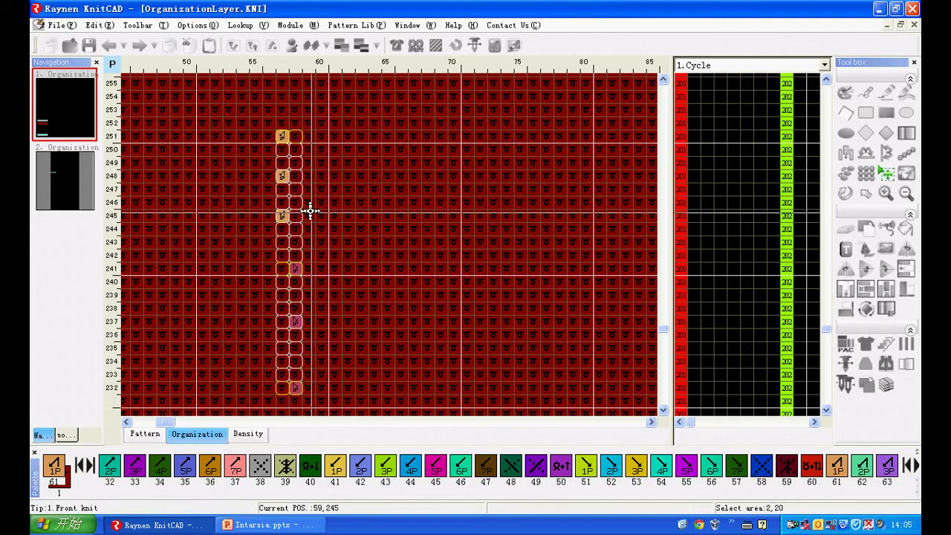
{"action": "left_click", "coordinate": [282, 136]}
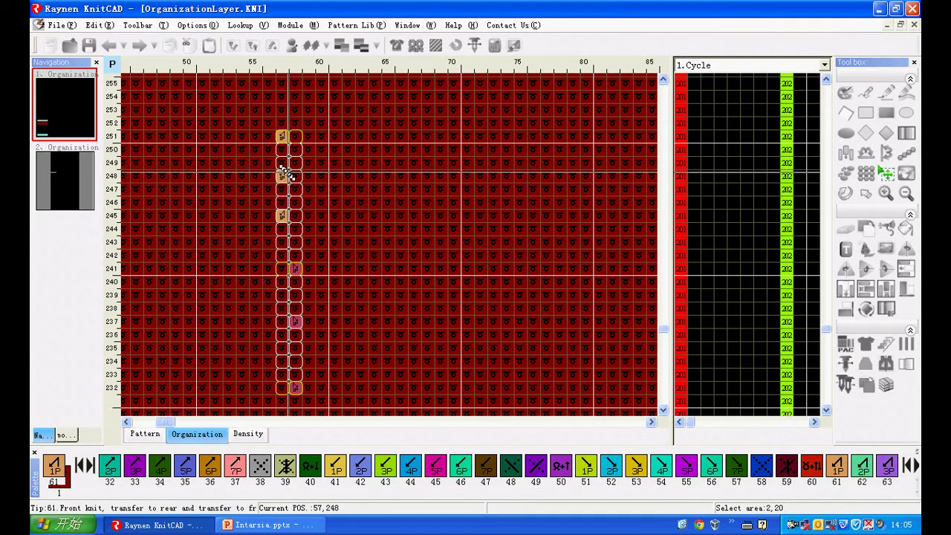
{"action": "left_click", "coordinate": [296, 269]}
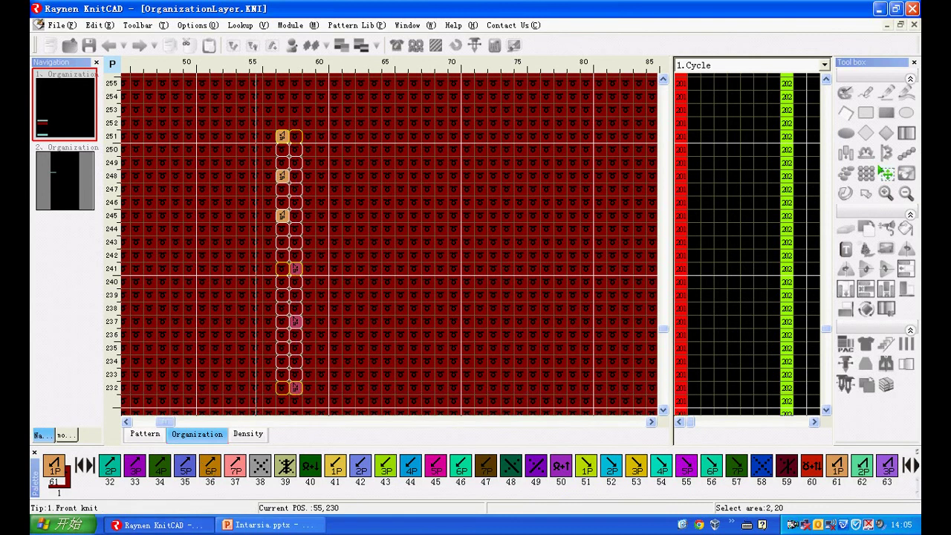
Step: Compare the pattern and organization layers around the selected block at the pink and green colour boundary
{"action": "left_click", "coordinate": [137, 436]}
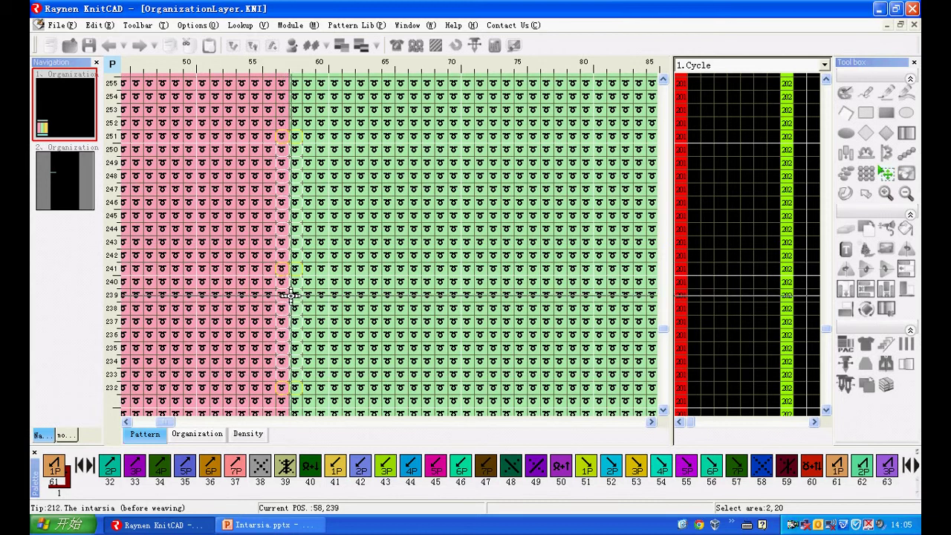
{"action": "left_click", "coordinate": [295, 255]}
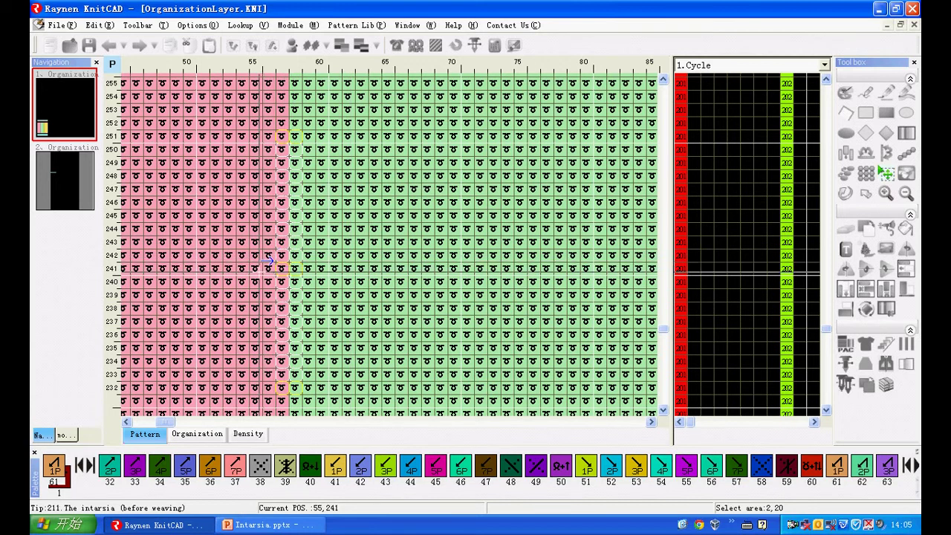
{"action": "left_click", "coordinate": [197, 434]}
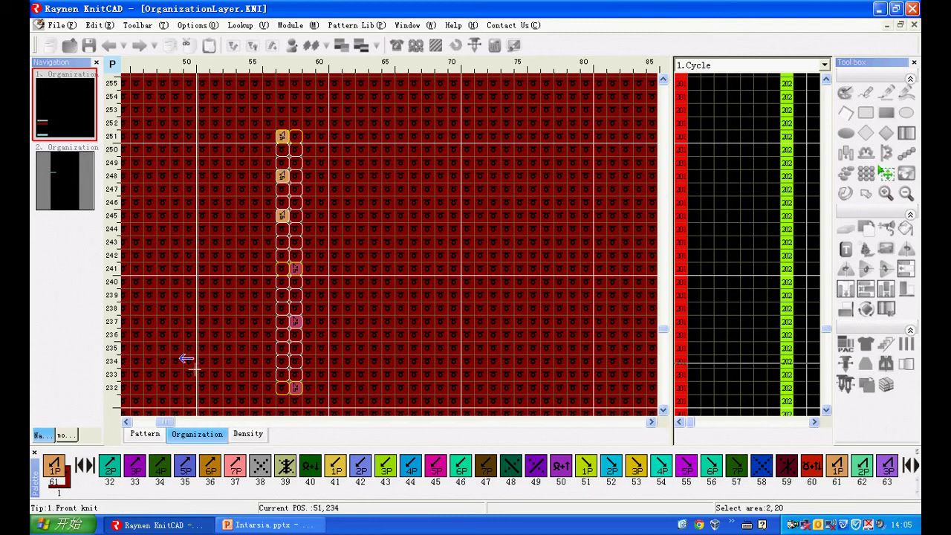
{"action": "left_click", "coordinate": [153, 437]}
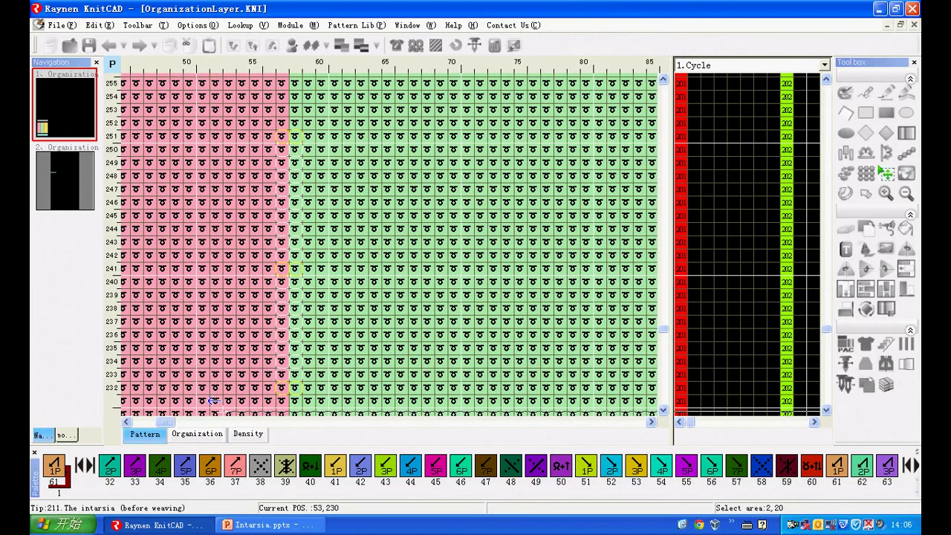
{"action": "left_click", "coordinate": [197, 434]}
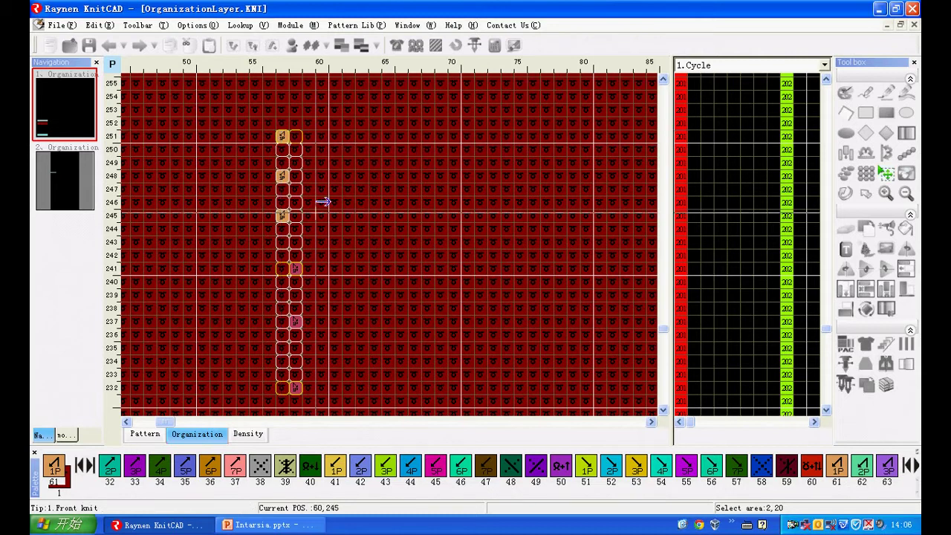
Step: Examine the rib stitches below row 210 on the organization layer and the three matching colour areas on the pattern layer
{"action": "scroll", "coordinate": [252, 203], "scroll_direction": "down", "scroll_amount": 5}
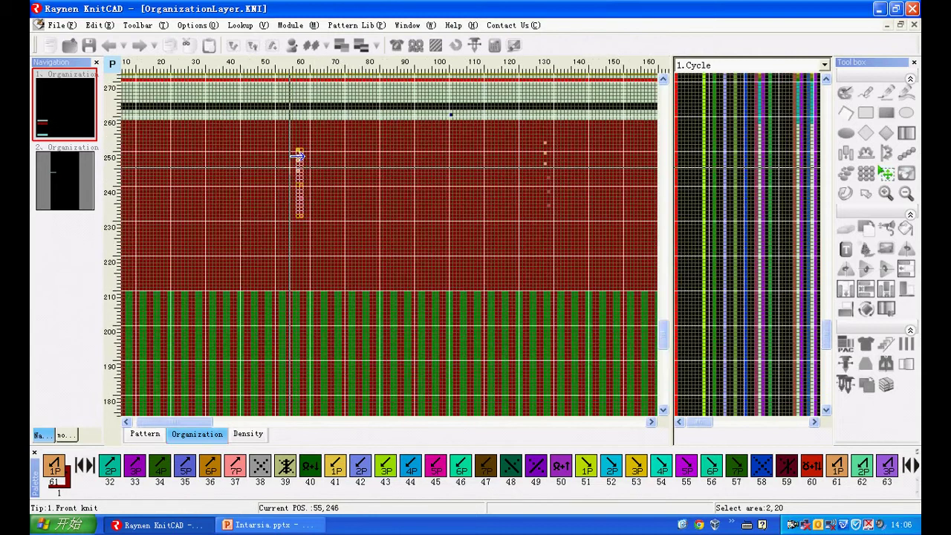
{"action": "scroll", "coordinate": [256, 241], "scroll_direction": "up", "scroll_amount": 5}
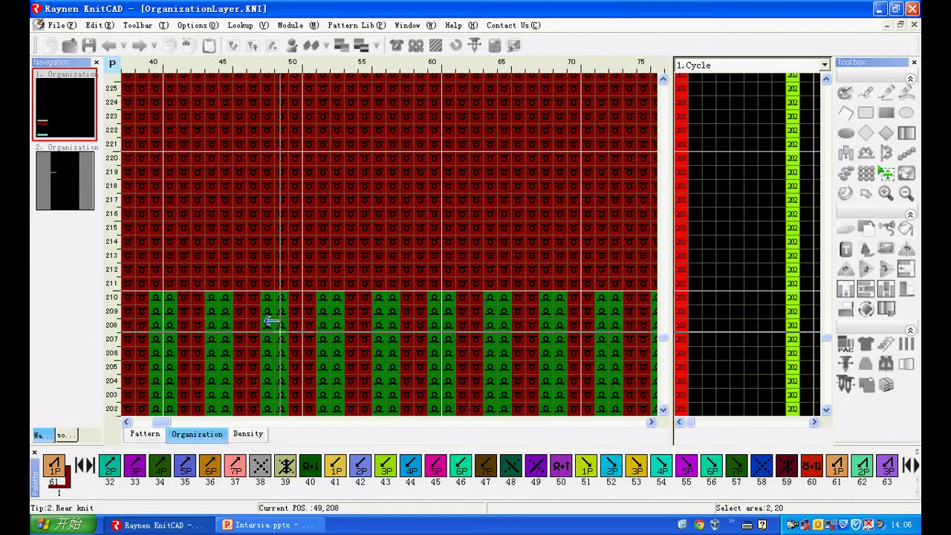
{"action": "scroll", "coordinate": [265, 299], "scroll_direction": "down", "scroll_amount": 2}
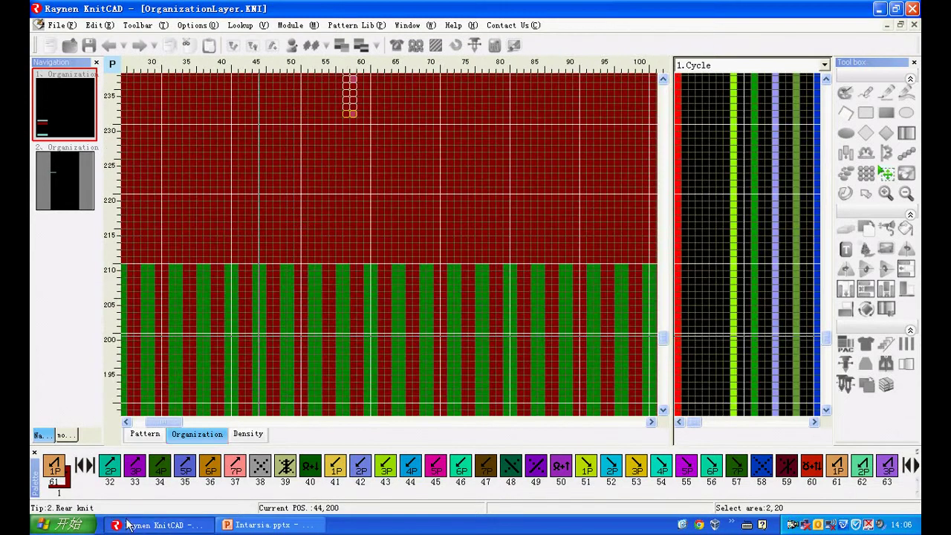
{"action": "left_click", "coordinate": [146, 434]}
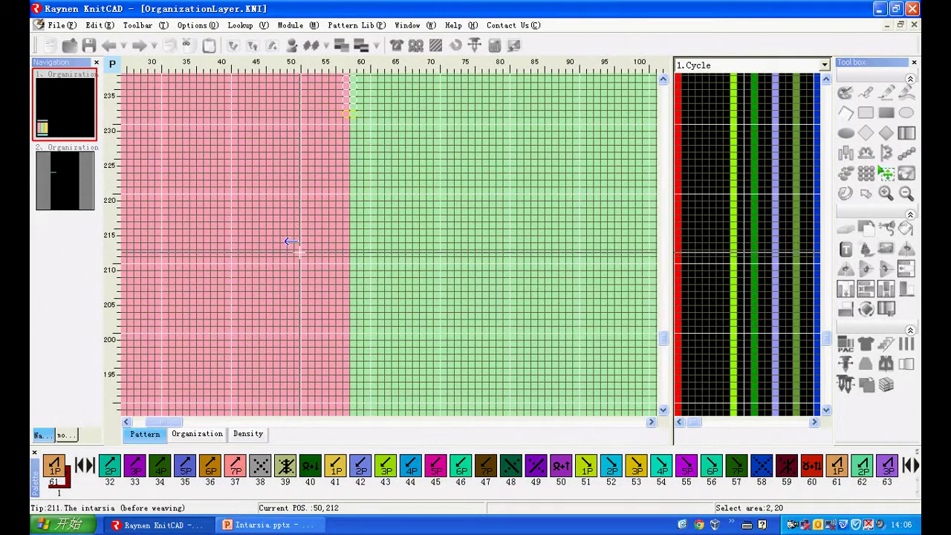
{"action": "scroll", "coordinate": [300, 250], "scroll_direction": "down", "scroll_amount": 2}
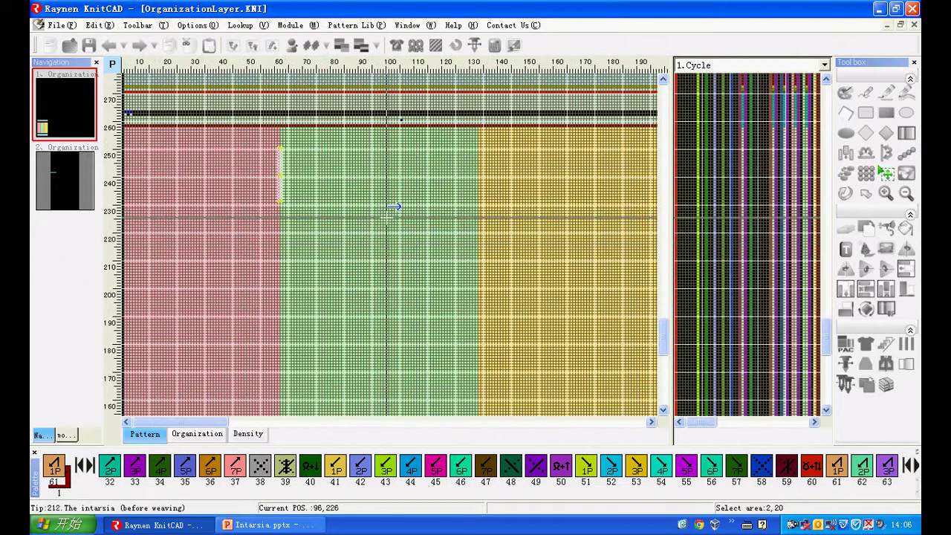
{"action": "scroll", "coordinate": [318, 199], "scroll_direction": "down", "scroll_amount": 1}
{"action": "scroll", "coordinate": [319, 199], "scroll_direction": "down", "scroll_amount": 2}
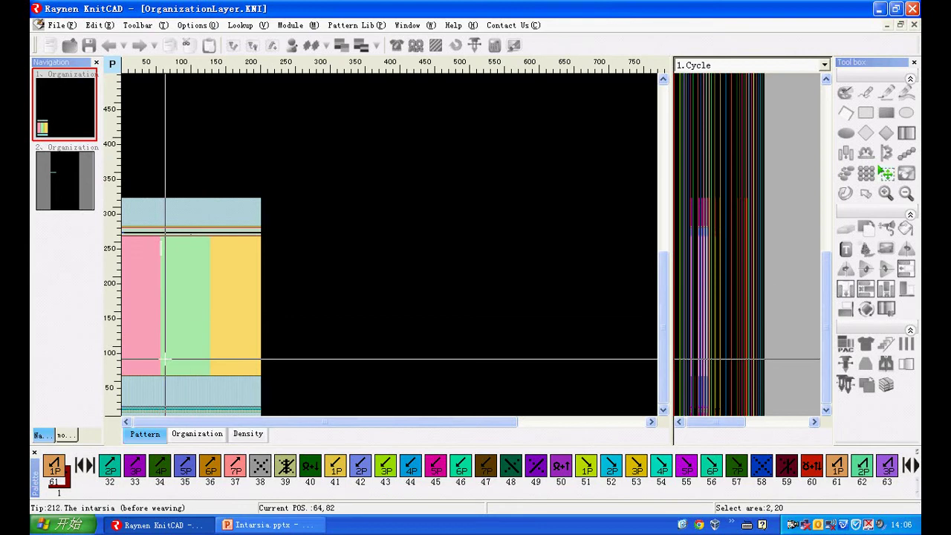
{"action": "scroll", "coordinate": [154, 360], "scroll_direction": "up", "scroll_amount": 1}
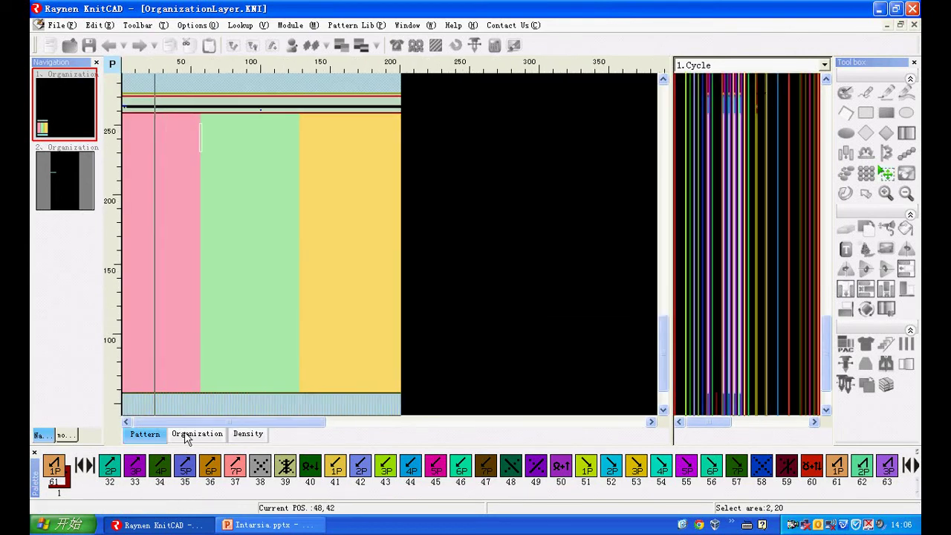
{"action": "left_click", "coordinate": [187, 433]}
{"action": "left_click", "coordinate": [143, 434]}
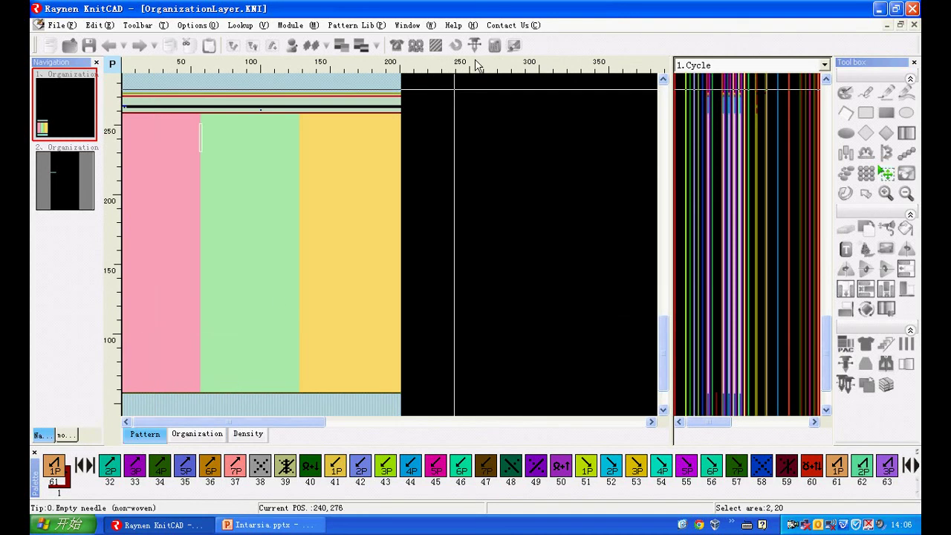
Step: In the compilation options, enable Use the organization and accept the intarsia yarn settings
{"action": "left_click", "coordinate": [437, 46]}
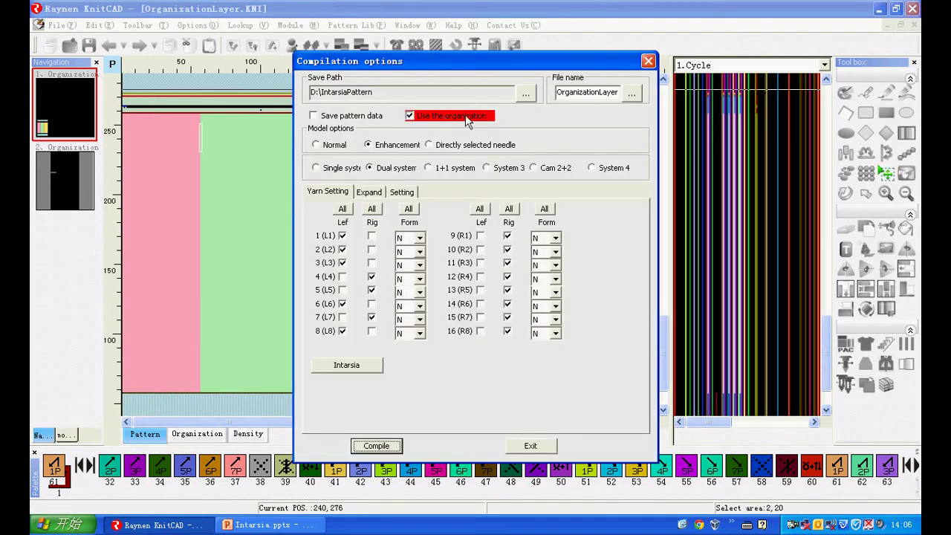
{"action": "left_click", "coordinate": [409, 116]}
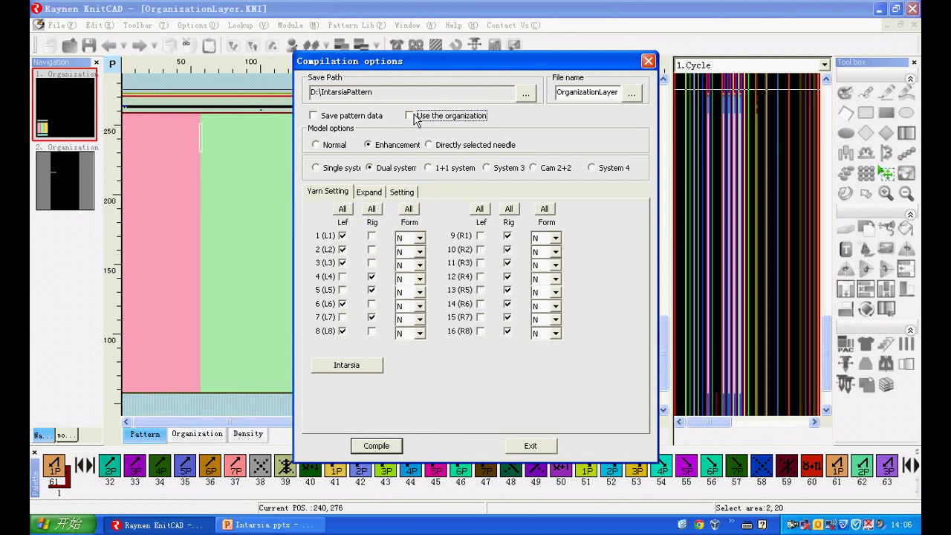
{"action": "left_click", "coordinate": [334, 359]}
{"action": "left_click", "coordinate": [419, 286]}
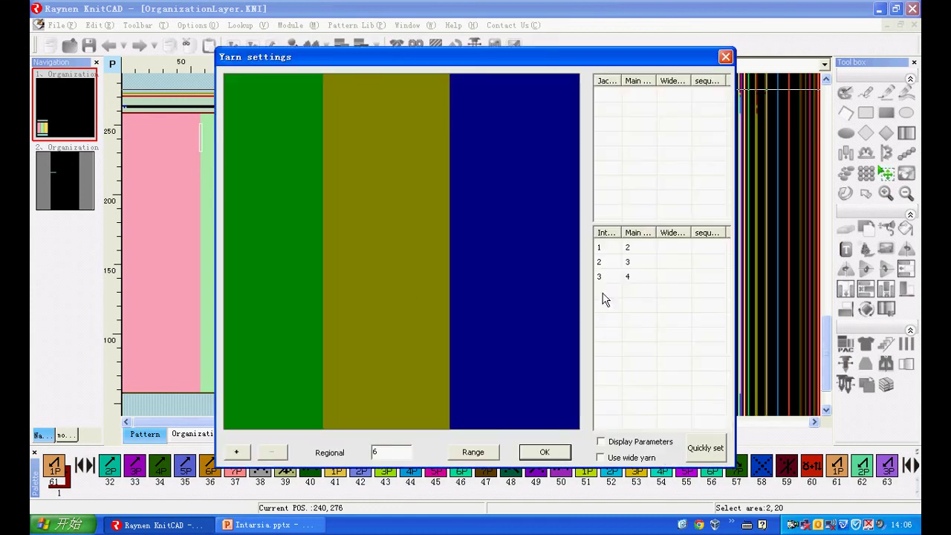
{"action": "left_click", "coordinate": [546, 453]}
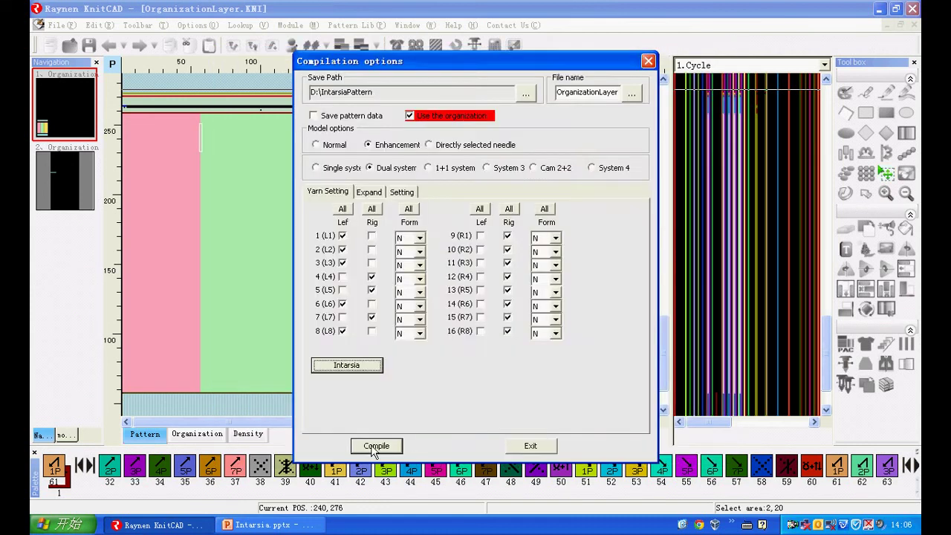
Step: Compile the pattern and open the resulting OrganizationLayer_DE.KNI on its organization layer
{"action": "left_click", "coordinate": [376, 446]}
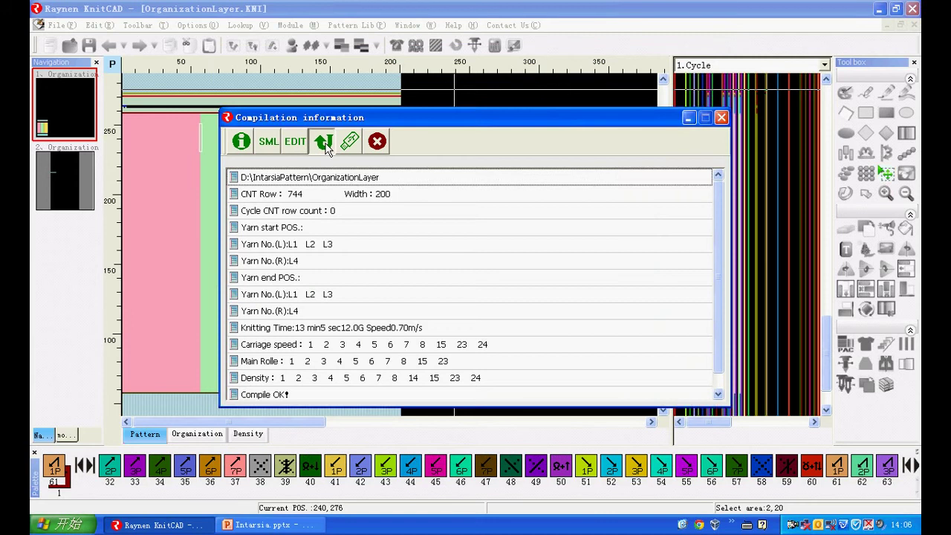
{"action": "left_click", "coordinate": [324, 143]}
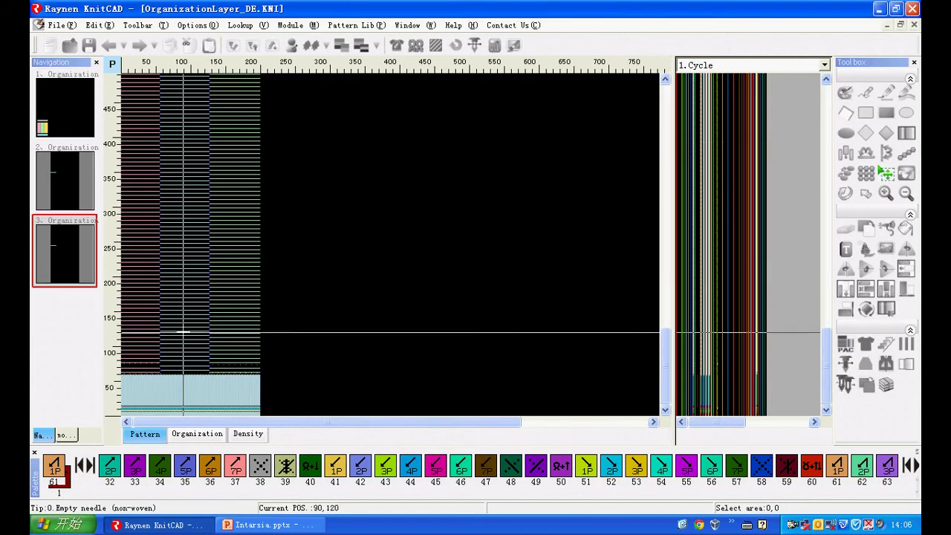
{"action": "left_click_drag", "start_coordinate": [671, 361], "coordinate": [672, 245]}
{"action": "left_click", "coordinate": [197, 434]}
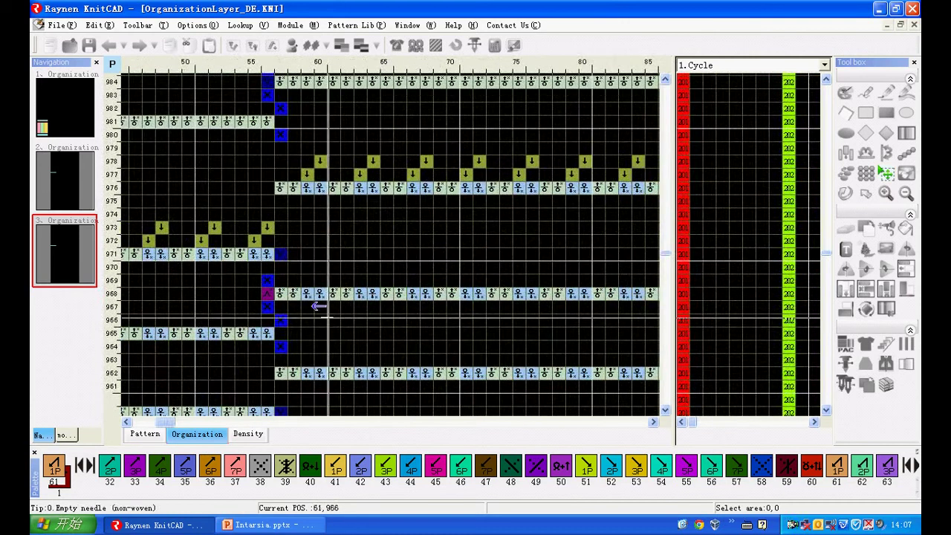
Step: Examine the compiled knitting and transfer actions at both colour boundaries around rows 955 to 990
{"action": "scroll", "coordinate": [238, 247], "scroll_direction": "right", "scroll_amount": 10}
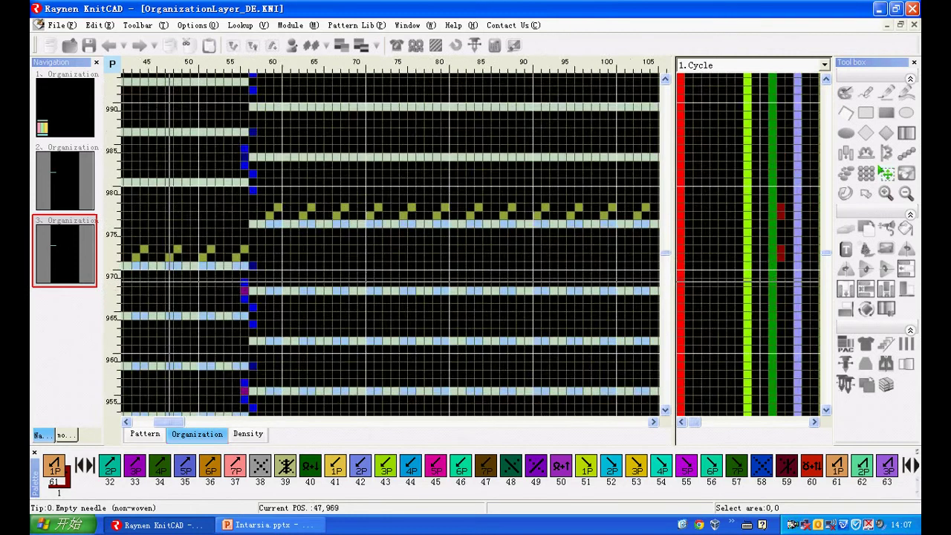
{"action": "scroll", "coordinate": [484, 296], "scroll_direction": "up", "scroll_amount": 1}
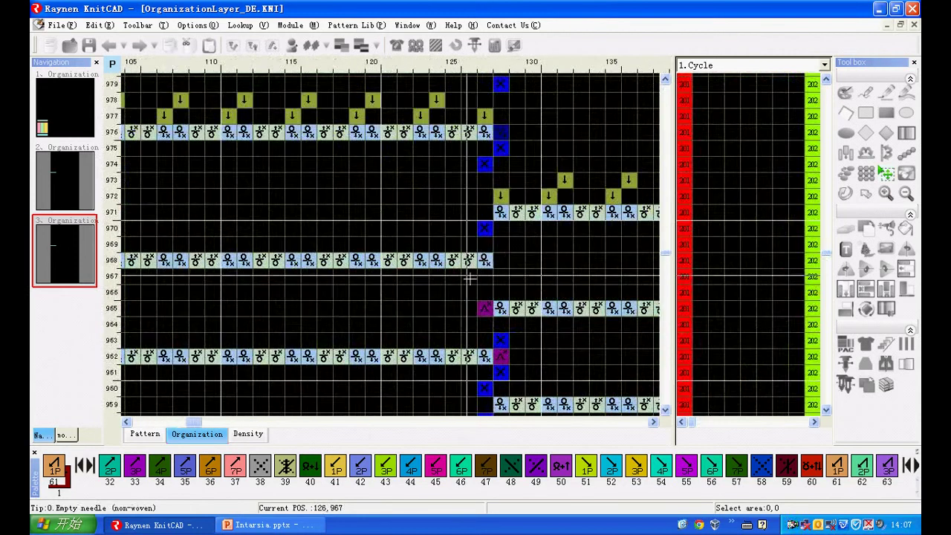
{"action": "scroll", "coordinate": [499, 306], "scroll_direction": "down", "scroll_amount": 5}
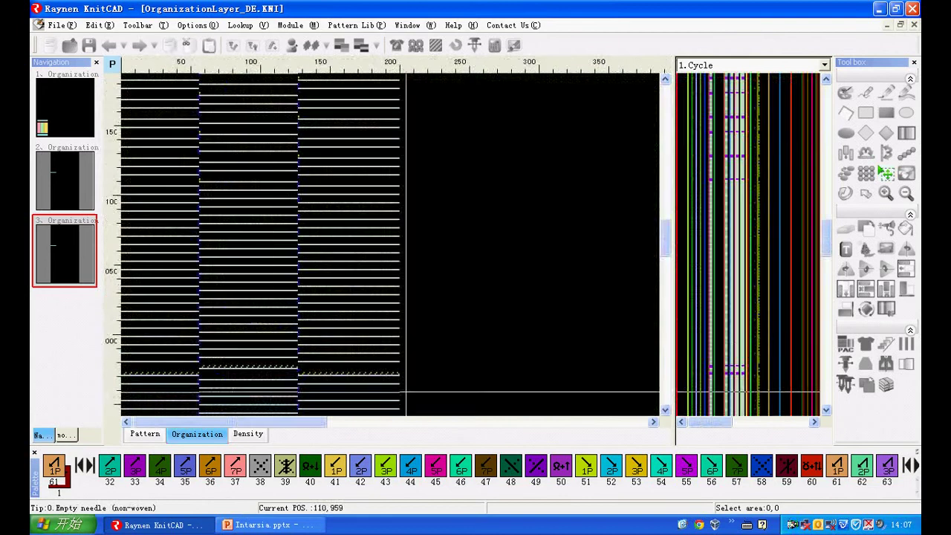
Step: Display the Yarn(1st) settings beside the compiled rows around 1190 to 1206 at the first colour boundary
{"action": "scroll", "coordinate": [217, 257], "scroll_direction": "up", "scroll_amount": 5}
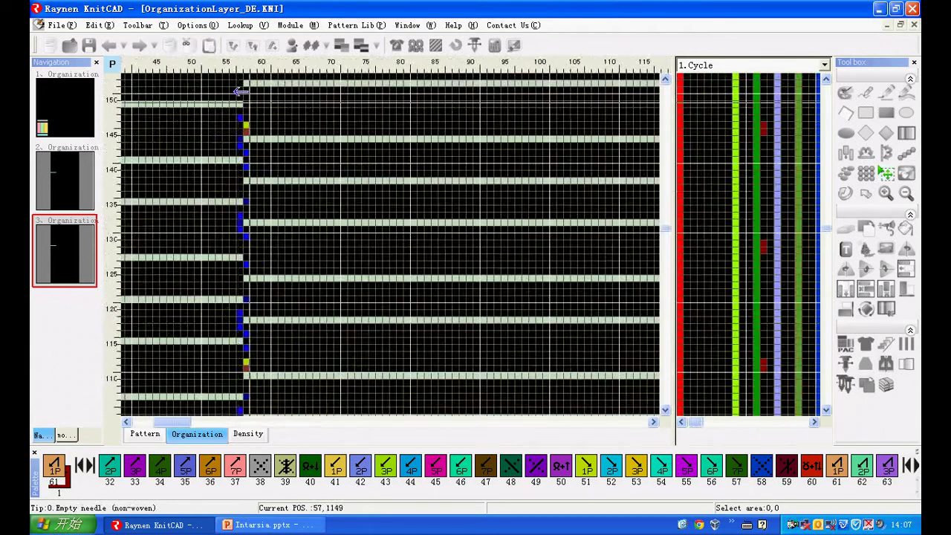
{"action": "scroll", "coordinate": [249, 138], "scroll_direction": "down", "scroll_amount": 5}
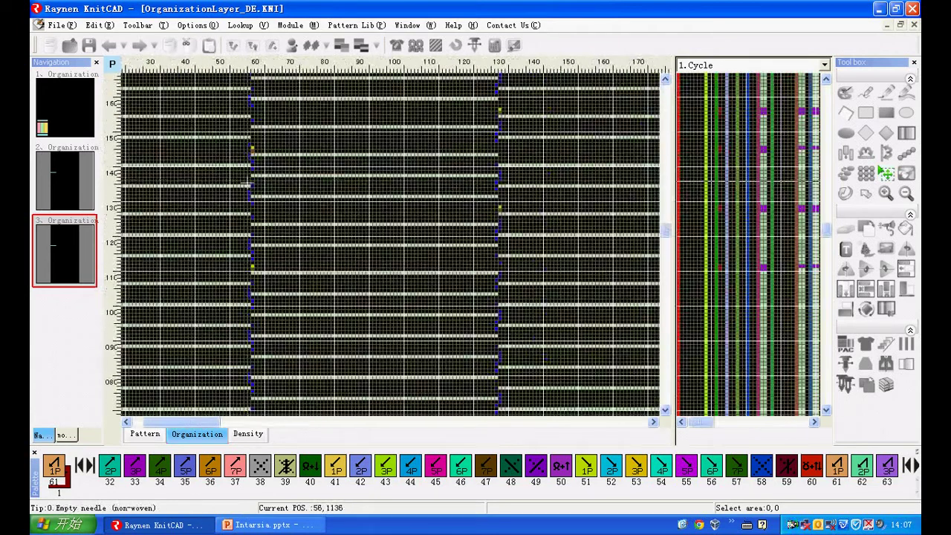
{"action": "scroll", "coordinate": [244, 189], "scroll_direction": "up", "scroll_amount": 5}
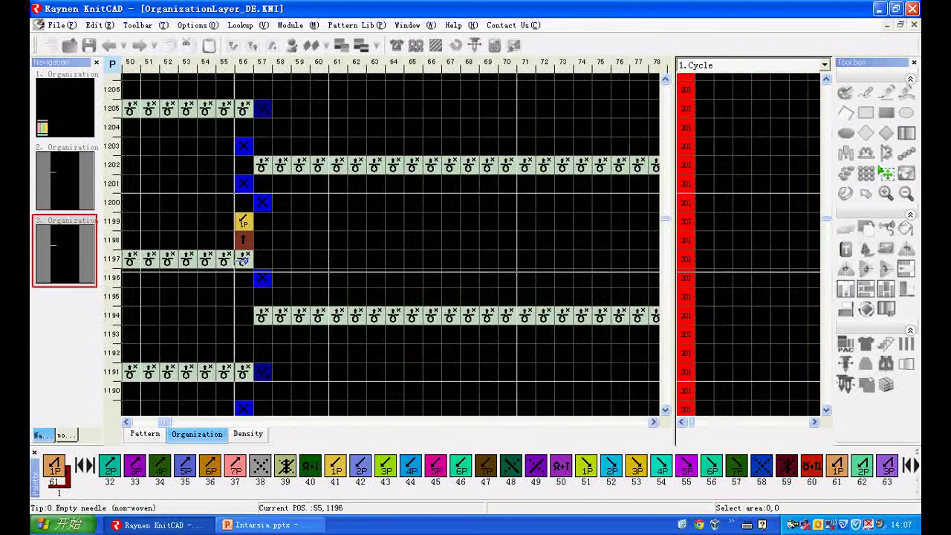
{"action": "left_click", "coordinate": [824, 65]}
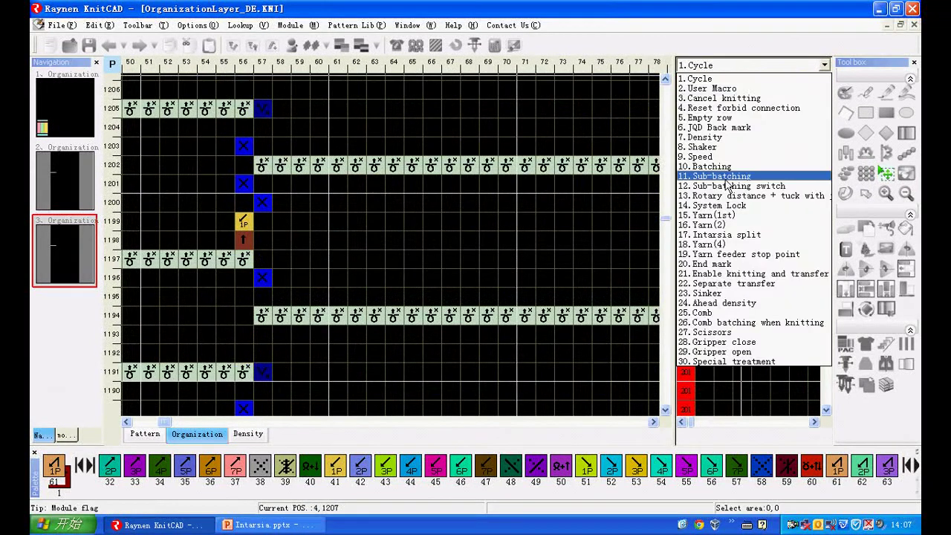
{"action": "left_click", "coordinate": [724, 214]}
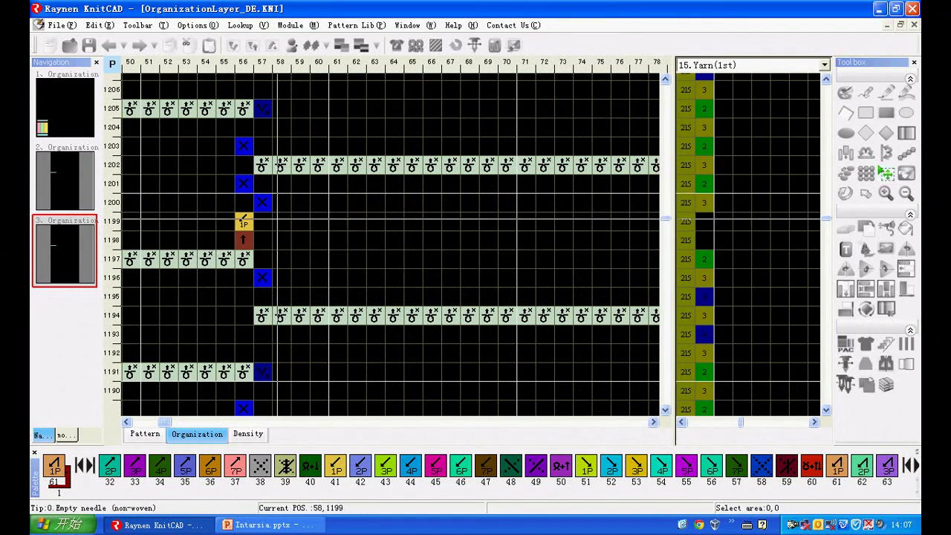
Step: Examine the transfer actions and their yarn feeder settings at the first colour boundary around rows 1165 to 1190
{"action": "scroll", "coordinate": [277, 220], "scroll_direction": "down", "scroll_amount": 4}
{"action": "scroll", "coordinate": [283, 354], "scroll_direction": "up", "scroll_amount": 2}
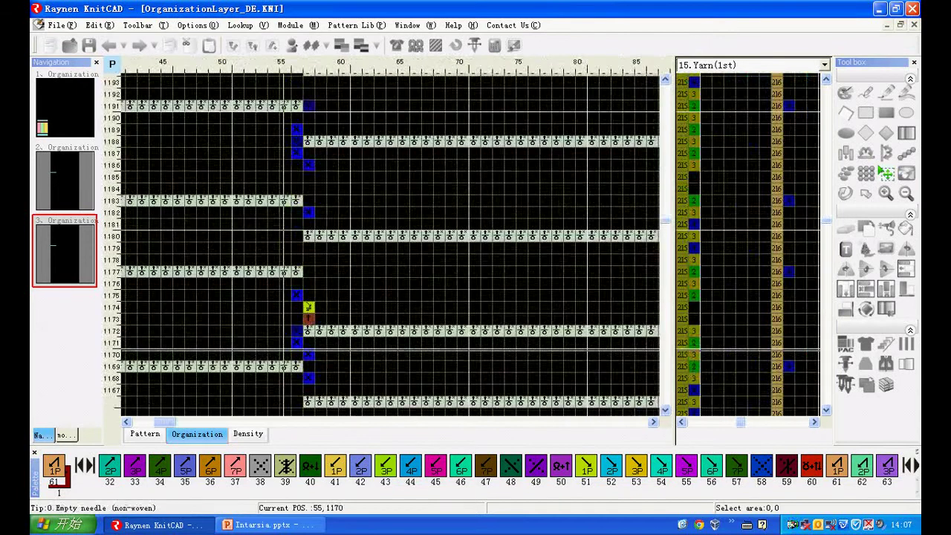
{"action": "scroll", "coordinate": [287, 353], "scroll_direction": "up", "scroll_amount": 1}
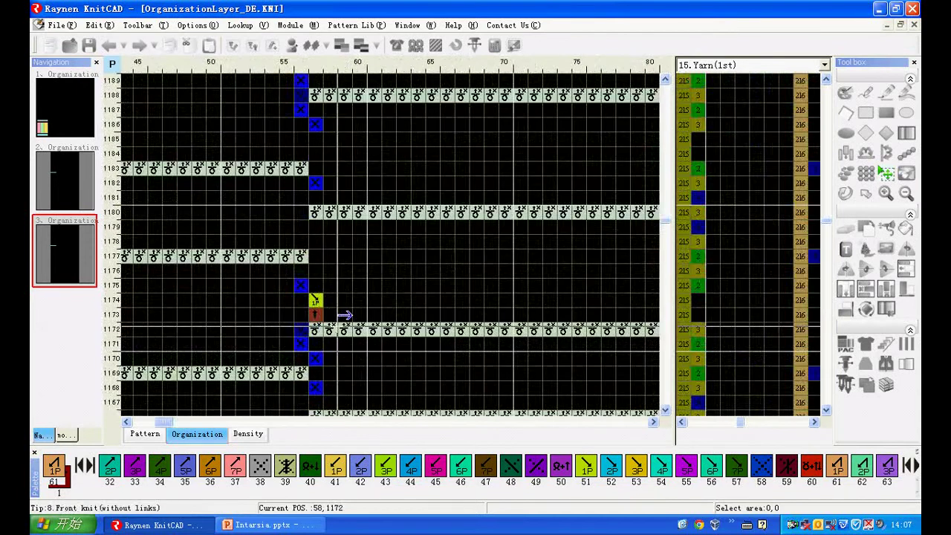
{"action": "scroll", "coordinate": [322, 268], "scroll_direction": "down", "scroll_amount": 1}
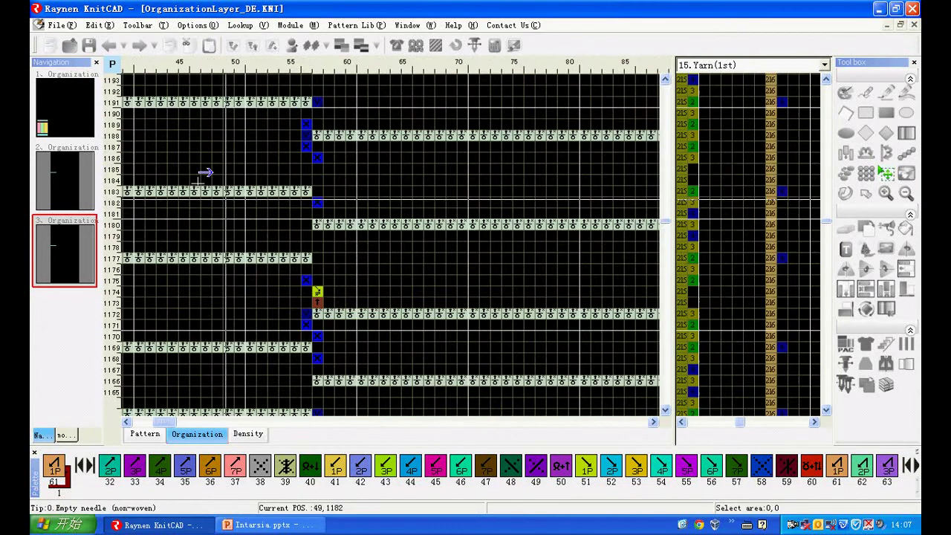
Step: Return to OrganizationLayer.KNI and compare the green area's pattern stitches with the organization layer around rows 111 to 135
{"action": "left_click", "coordinate": [66, 115]}
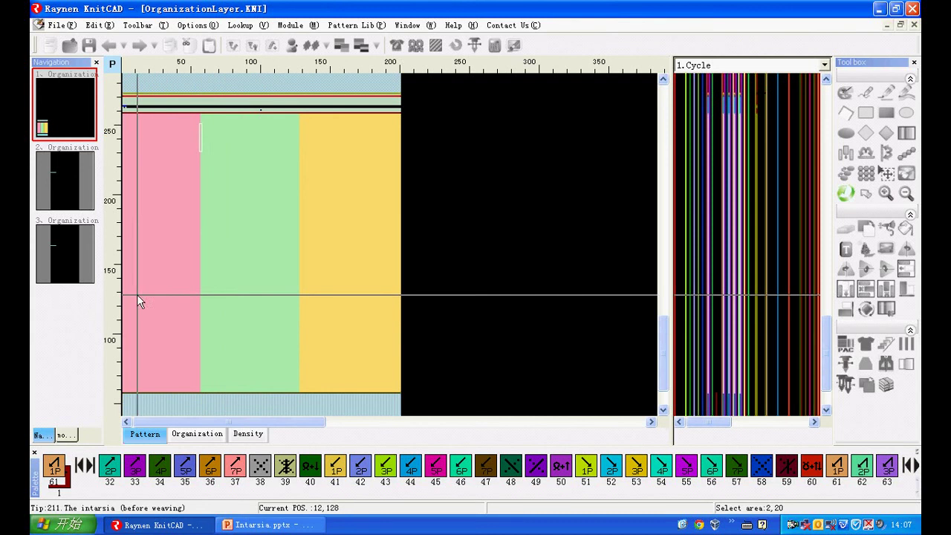
{"action": "scroll", "coordinate": [213, 324], "scroll_direction": "up", "scroll_amount": 1}
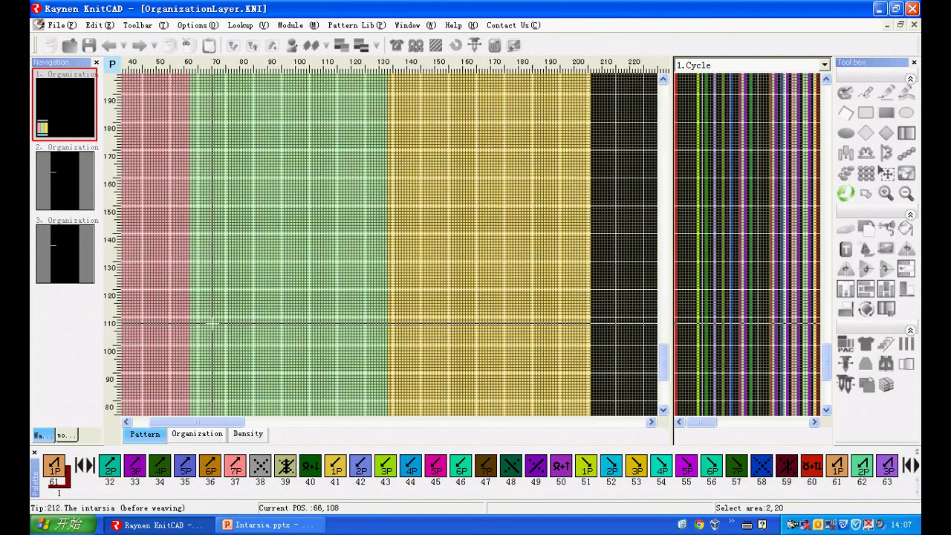
{"action": "scroll", "coordinate": [212, 324], "scroll_direction": "up", "scroll_amount": 1}
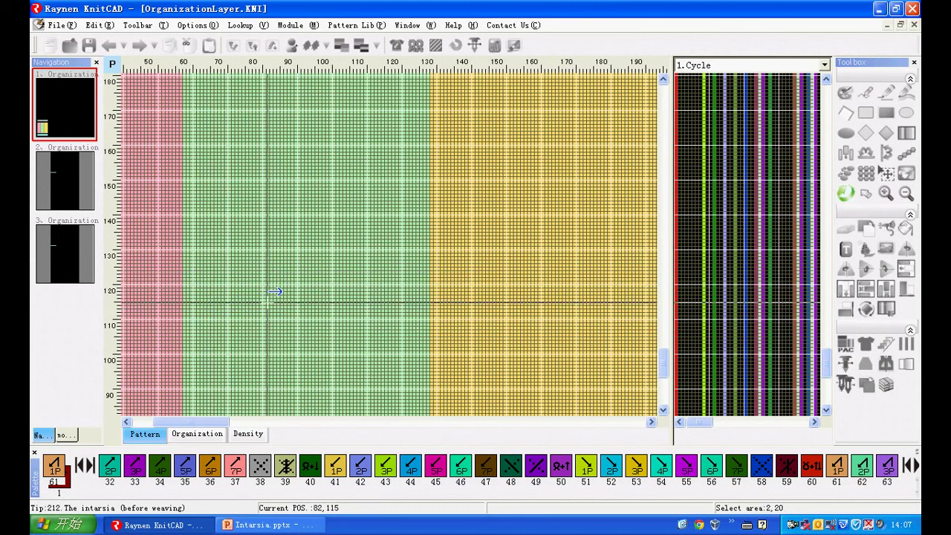
{"action": "scroll", "coordinate": [291, 287], "scroll_direction": "up", "scroll_amount": 3}
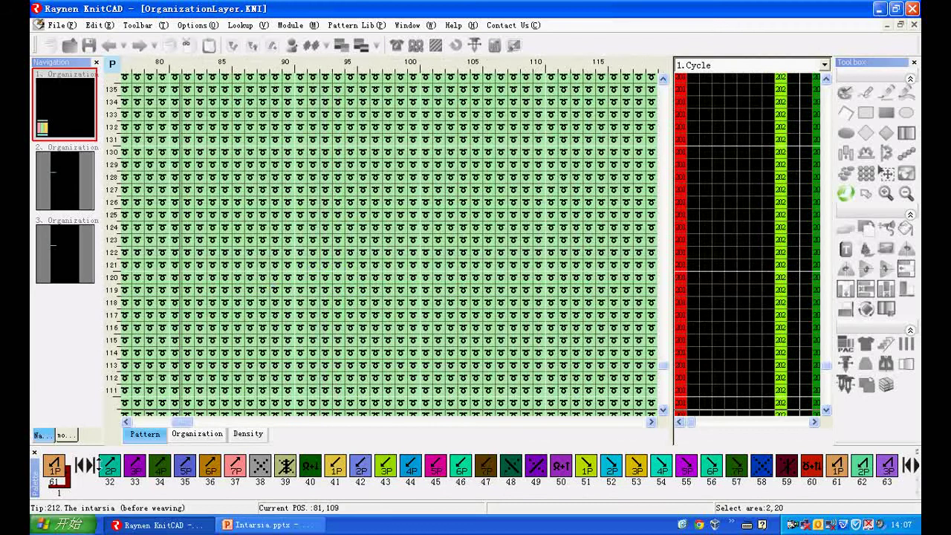
{"action": "left_click", "coordinate": [197, 434]}
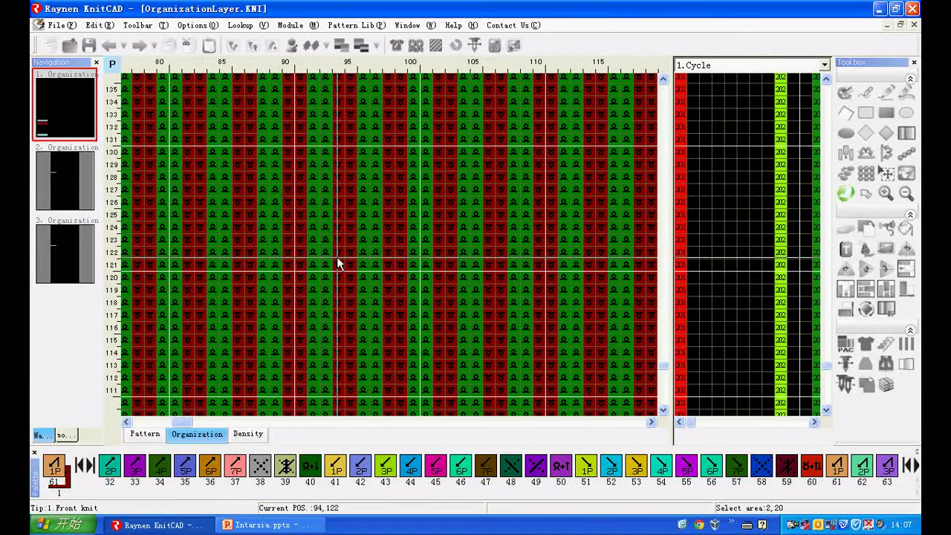
{"action": "left_click", "coordinate": [145, 434]}
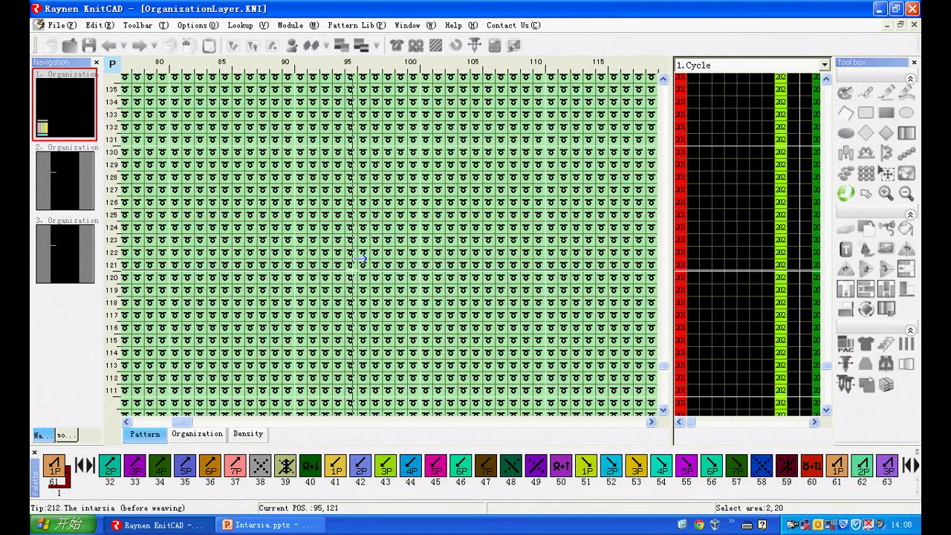
Step: Compare the pattern and organization layers at the pink and green boundary, and return to the pattern layer's full colour areas
{"action": "scroll", "coordinate": [342, 260], "scroll_direction": "down", "scroll_amount": 3}
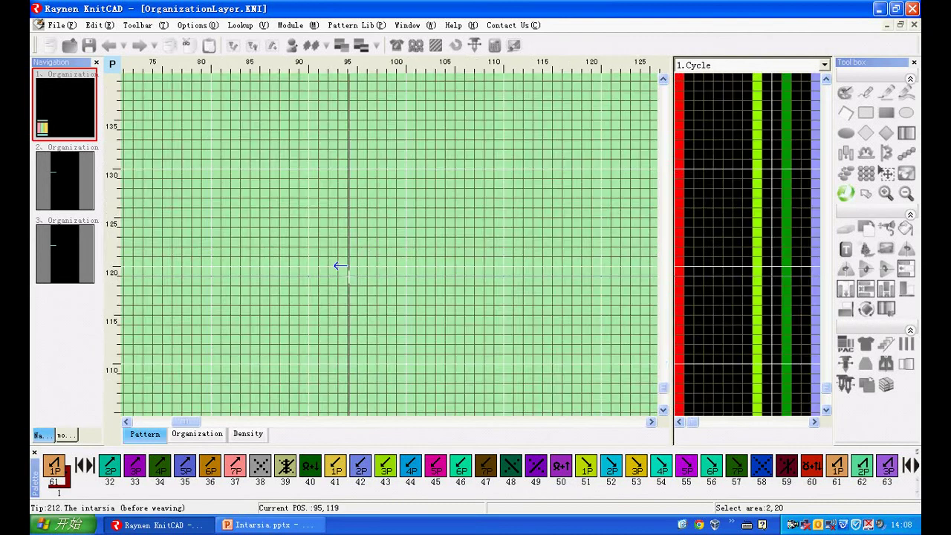
{"action": "scroll", "coordinate": [167, 292], "scroll_direction": "up", "scroll_amount": 2}
{"action": "scroll", "coordinate": [174, 290], "scroll_direction": "up", "scroll_amount": 2}
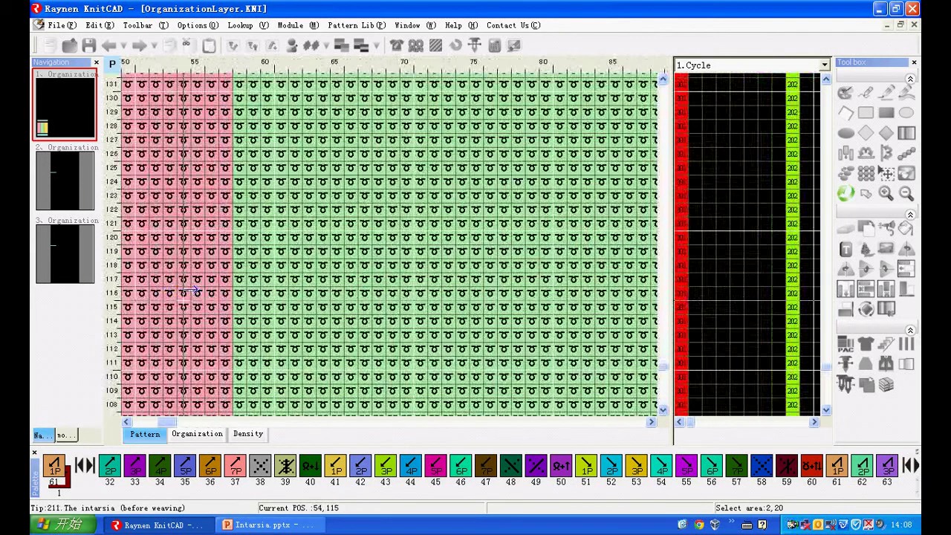
{"action": "left_click", "coordinate": [207, 433]}
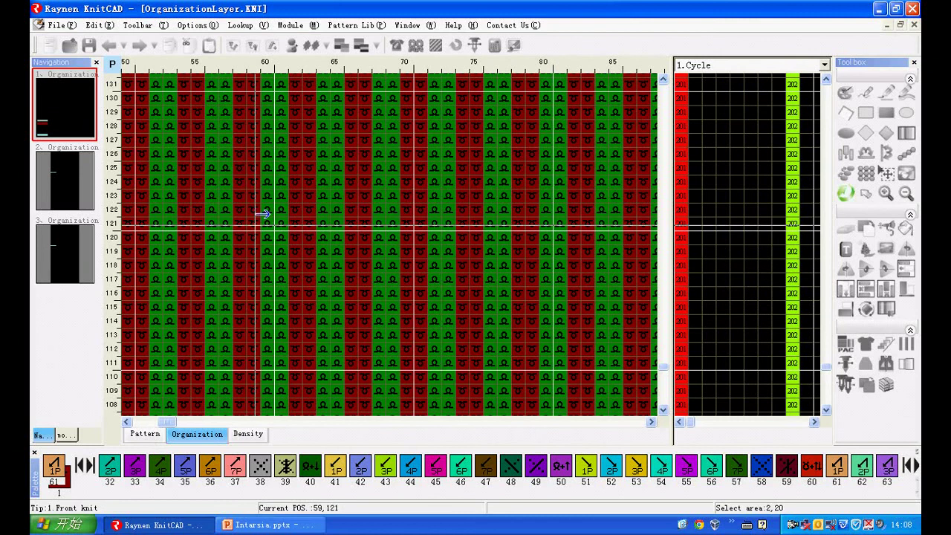
{"action": "key", "text": "ctrl+Tab"}
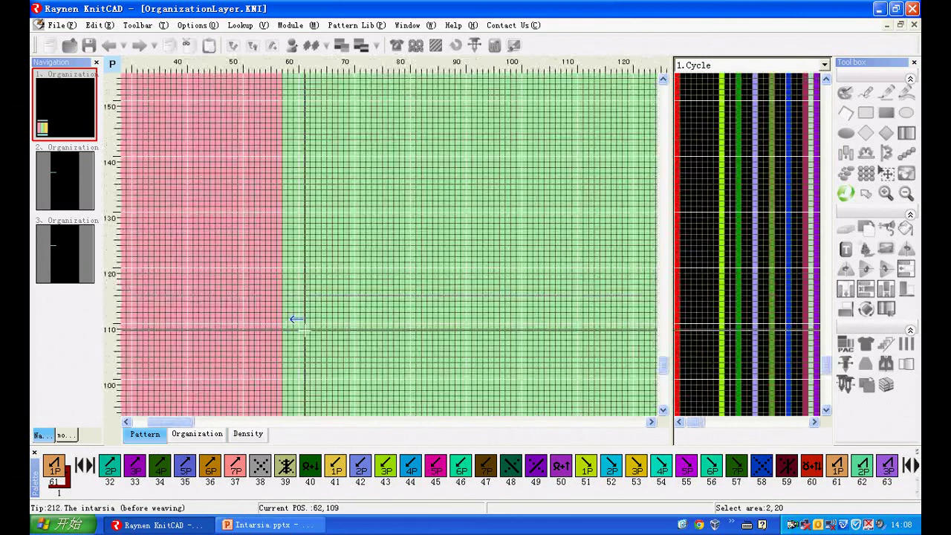
{"action": "scroll", "coordinate": [297, 320], "scroll_direction": "down", "scroll_amount": 3}
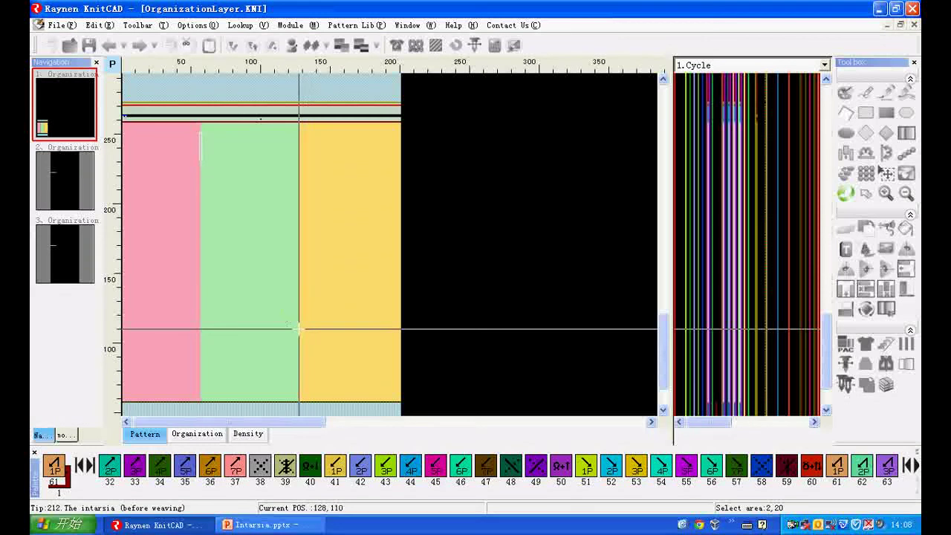